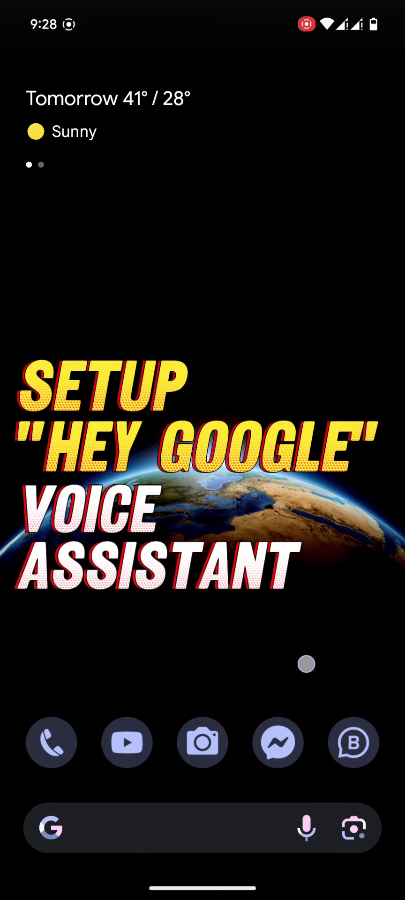
- Open the Settings app from the app drawer
drag(306, 664, 306, 329)
drag(327, 703, 327, 516)
drag(305, 687, 305, 473)
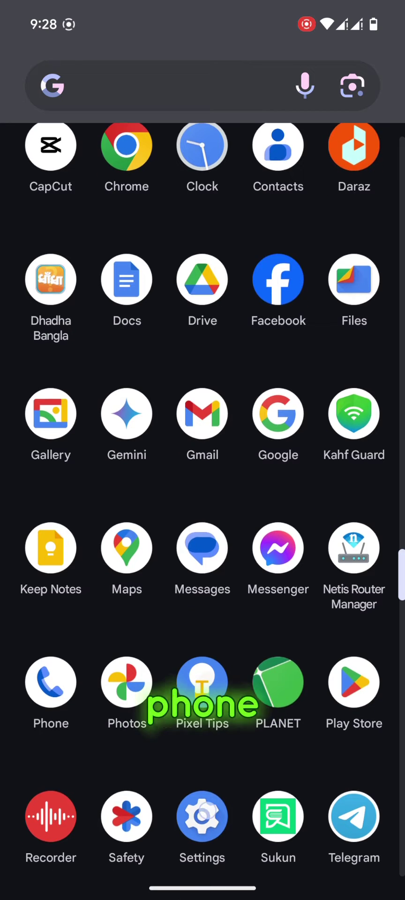
click(201, 812)
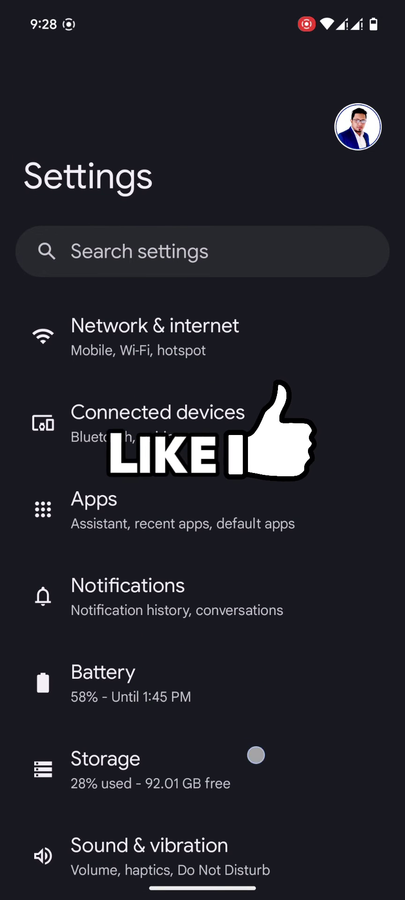
- Go to the Apps page and scroll down to its General options, including Assistant
drag(255, 752, 274, 630)
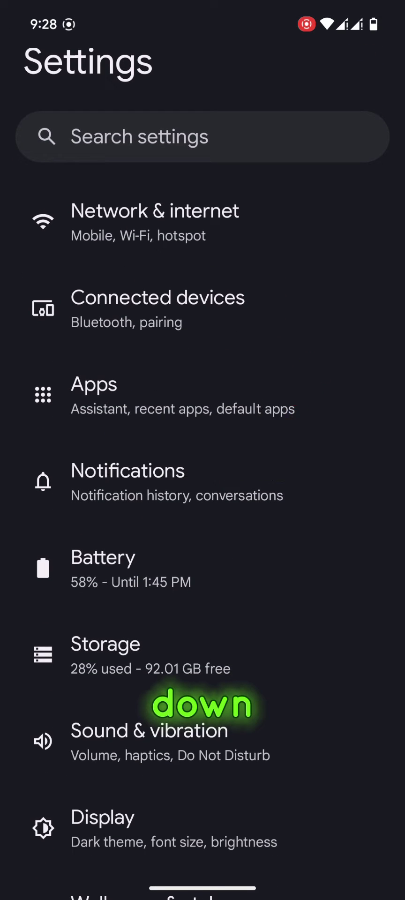
click(334, 396)
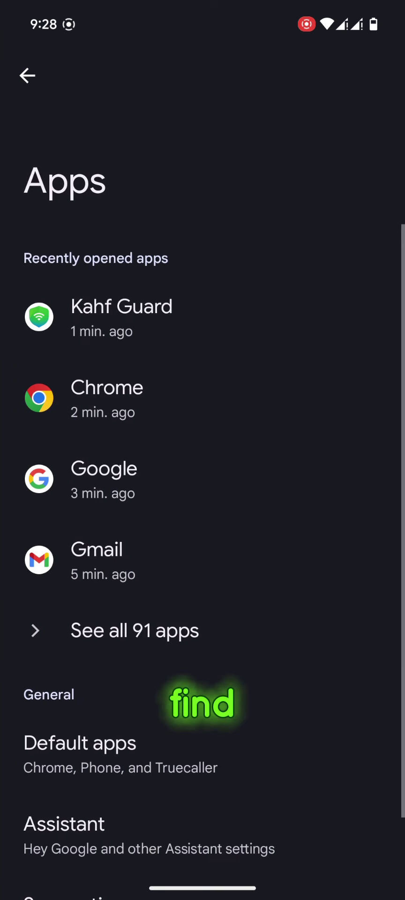
mouse_move(264, 674)
mouse_down()
mouse_move(264, 625)
mouse_move(283, 514)
mouse_up()
drag(262, 696, 275, 536)
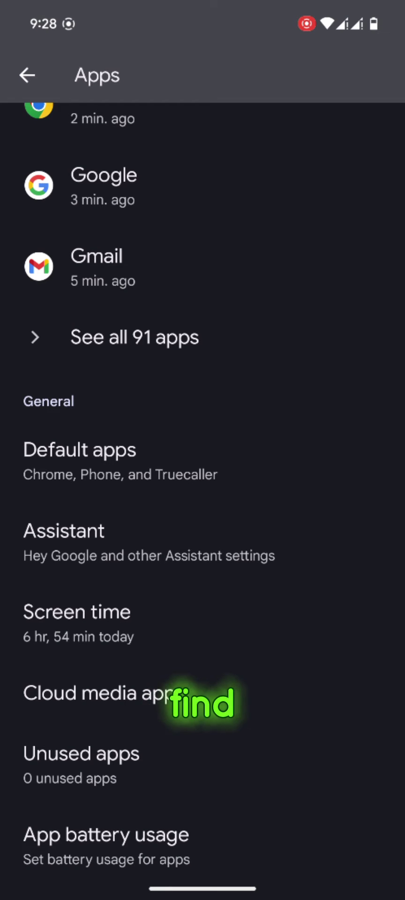
- Open Assistant settings, then its Hey Google & Voice Match page
click(235, 539)
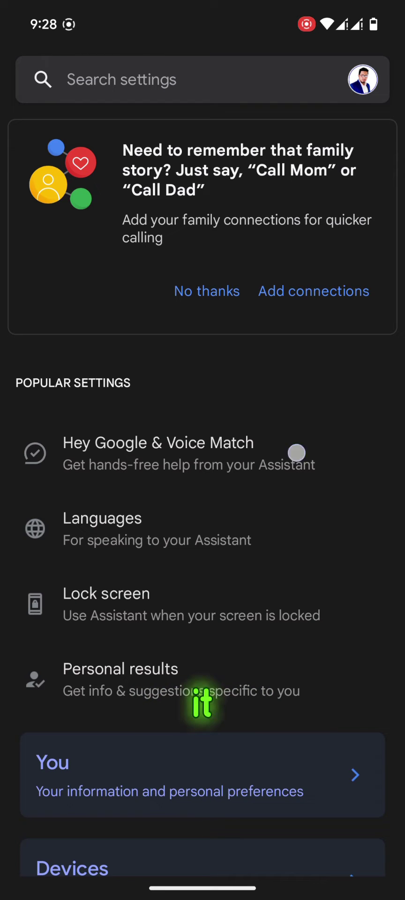
click(296, 453)
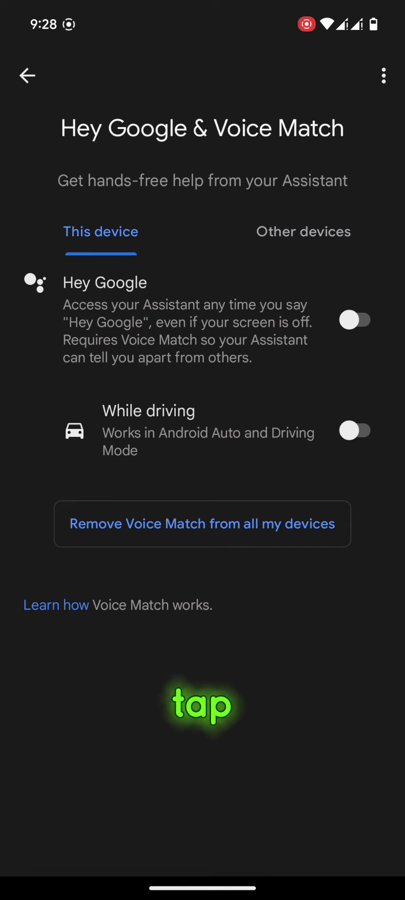
- Switch on Hey Google and agree to both the standby detection and Voice Match terms
click(355, 320)
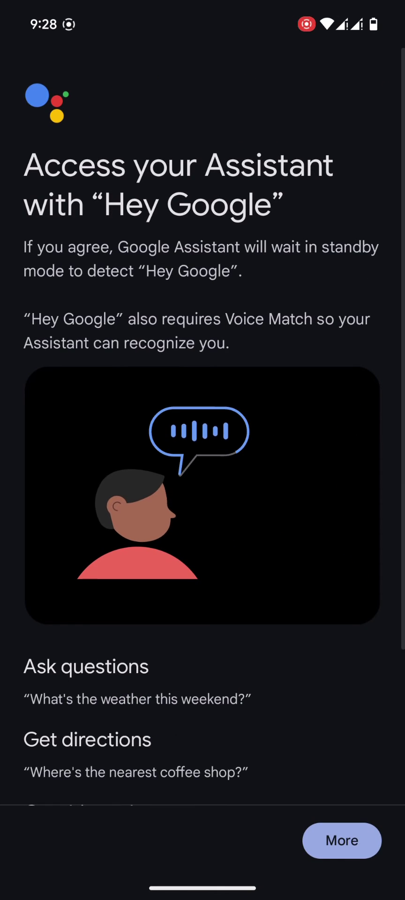
scroll(321, 698, down, 5)
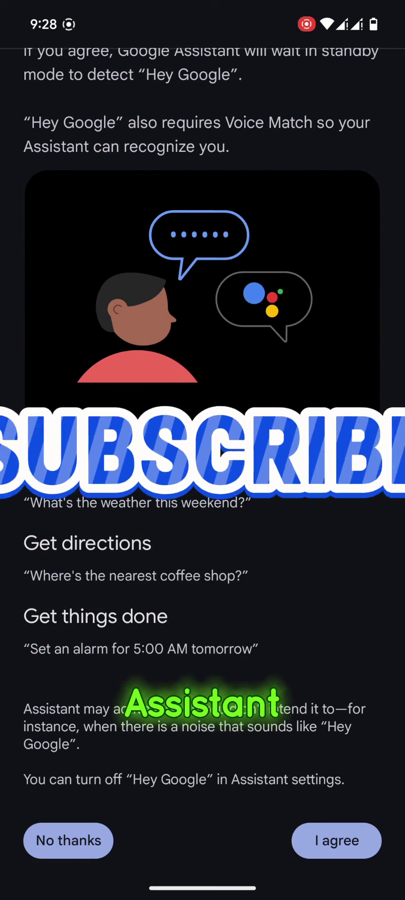
click(337, 841)
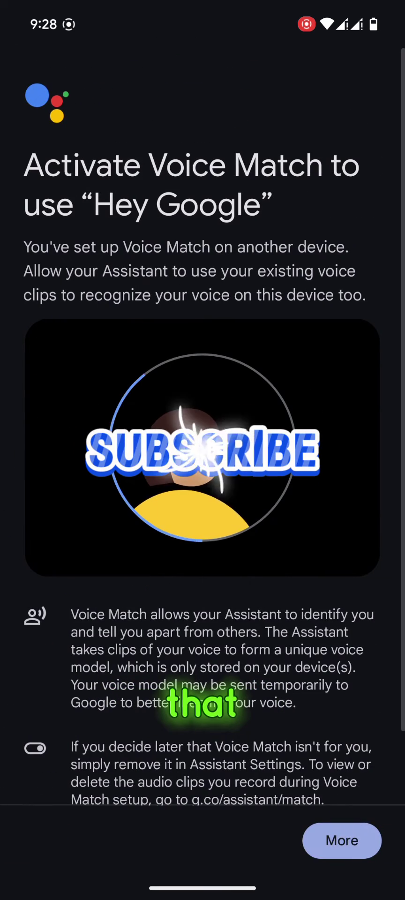
click(347, 840)
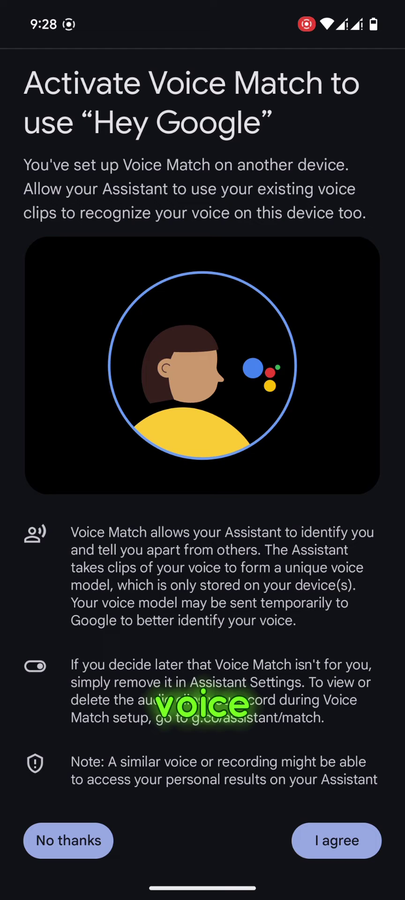
click(336, 841)
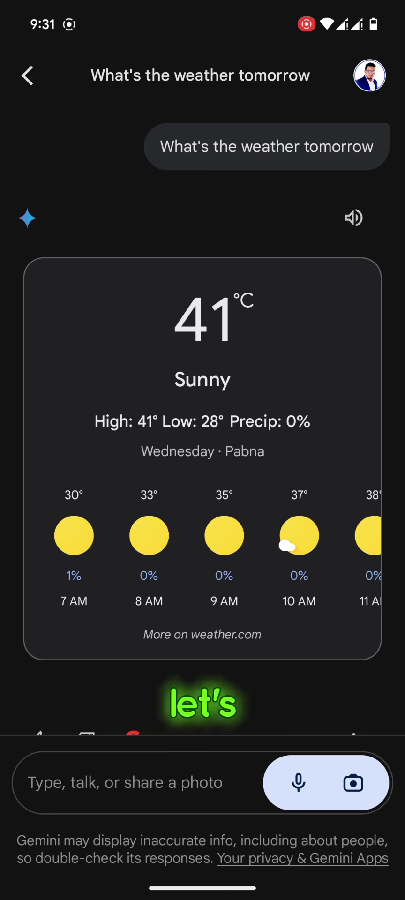
click(298, 782)
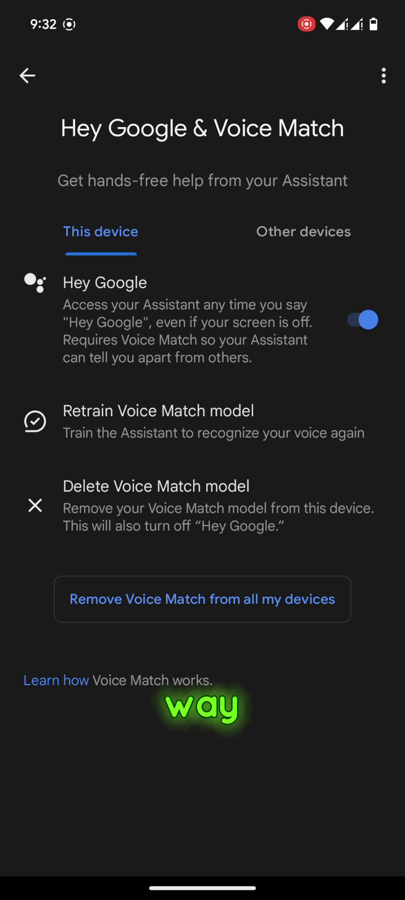
- Return to the Assistant settings list and decline the family connections suggestion
drag(337, 599, 328, 600)
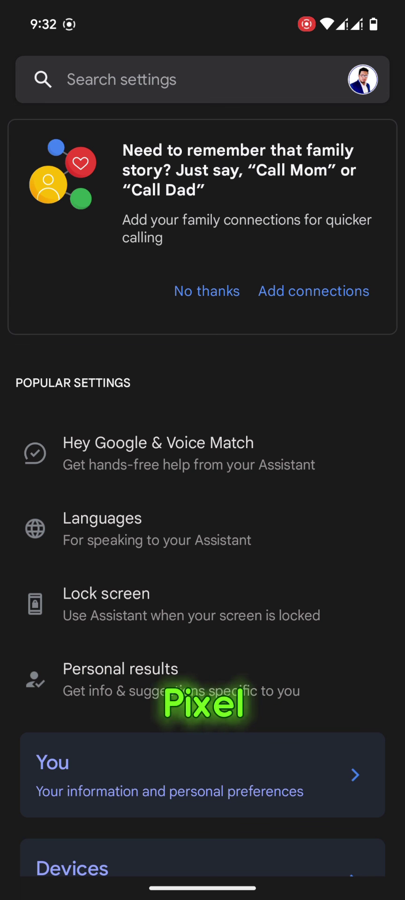
click(213, 289)
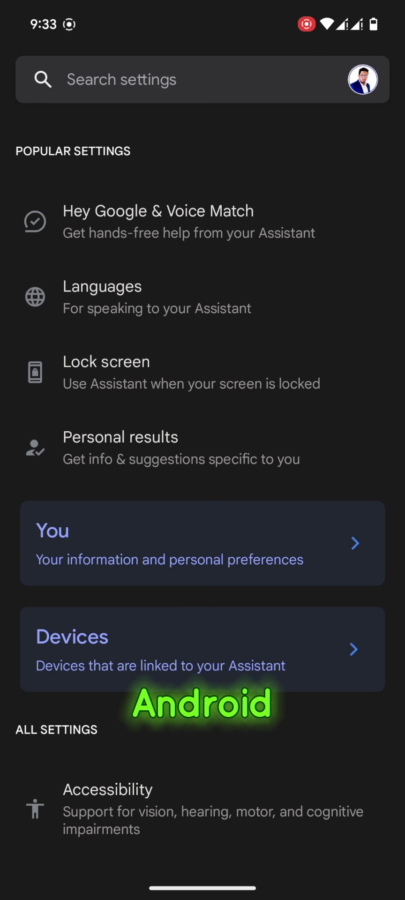